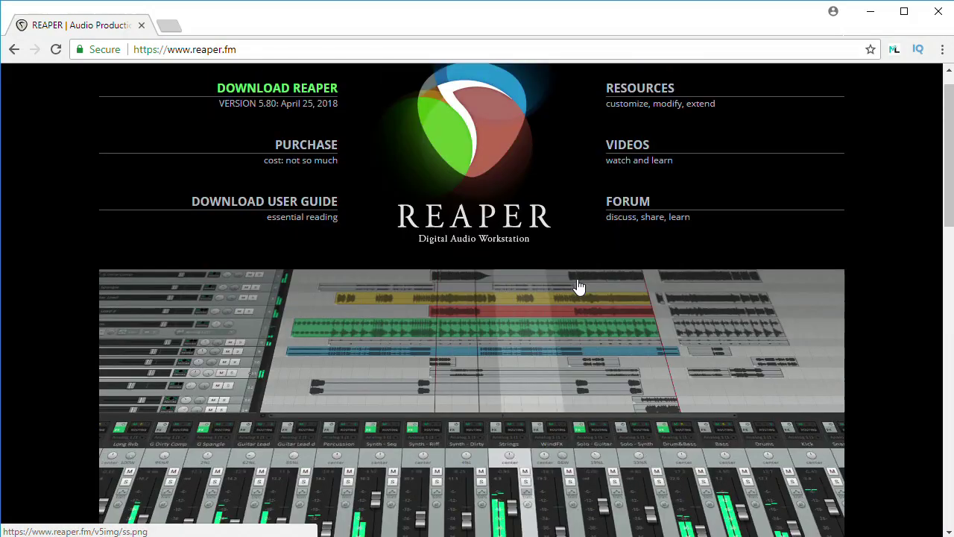
Open the REAPER purchase page on reaper.fm and scroll down to the FastSpring buy boxes.
{"action": "scroll", "coordinate": [576, 284], "scroll_direction": "up", "scroll_amount": 1}
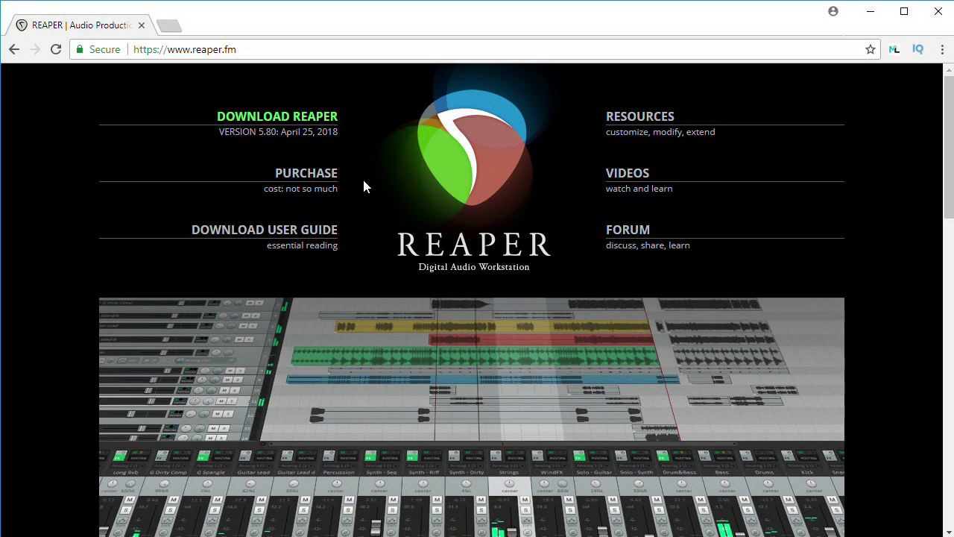
{"action": "left_click", "coordinate": [311, 179]}
{"action": "scroll", "coordinate": [323, 193], "scroll_direction": "down", "scroll_amount": 5}
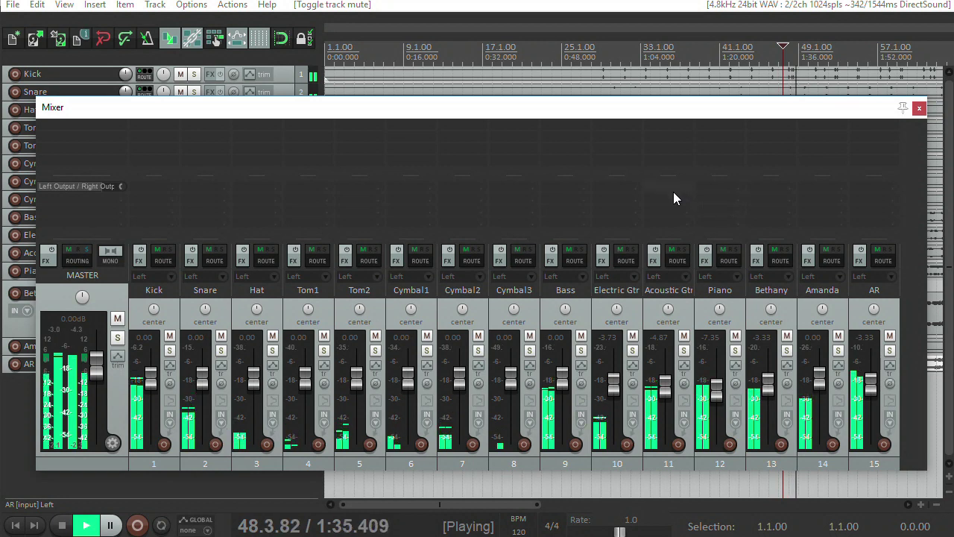
{"action": "left_click", "coordinate": [889, 352]}
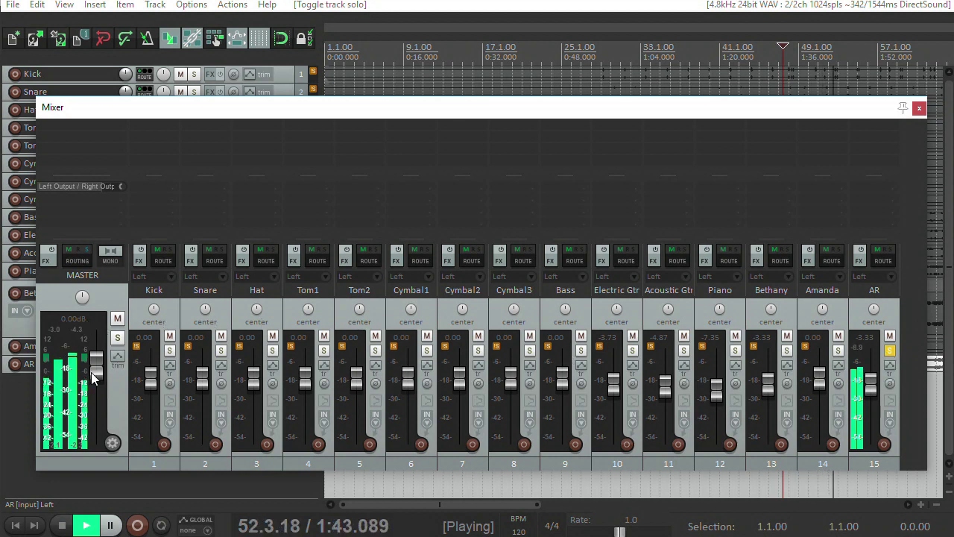
{"action": "left_click", "coordinate": [890, 350]}
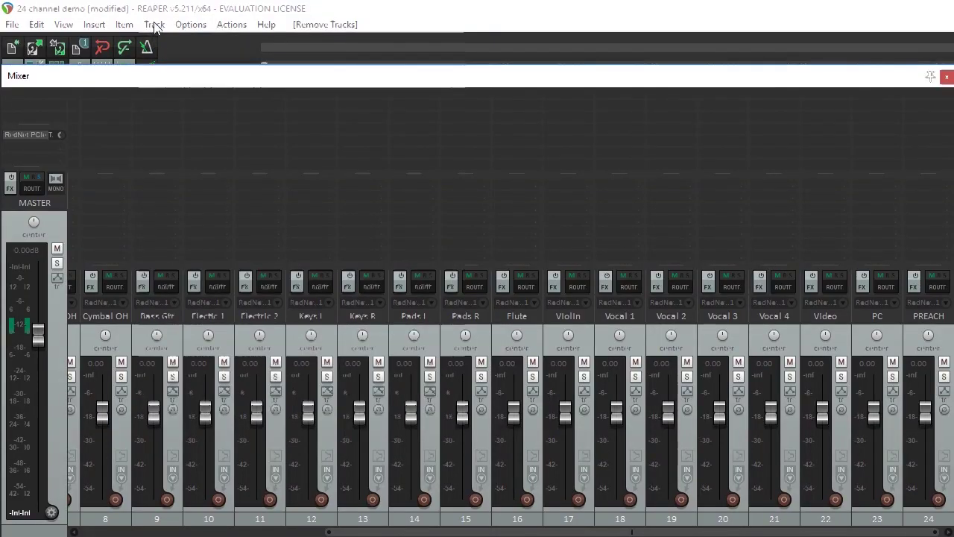
Open REAPER's Track menu from the menu bar.
{"action": "left_click", "coordinate": [154, 25]}
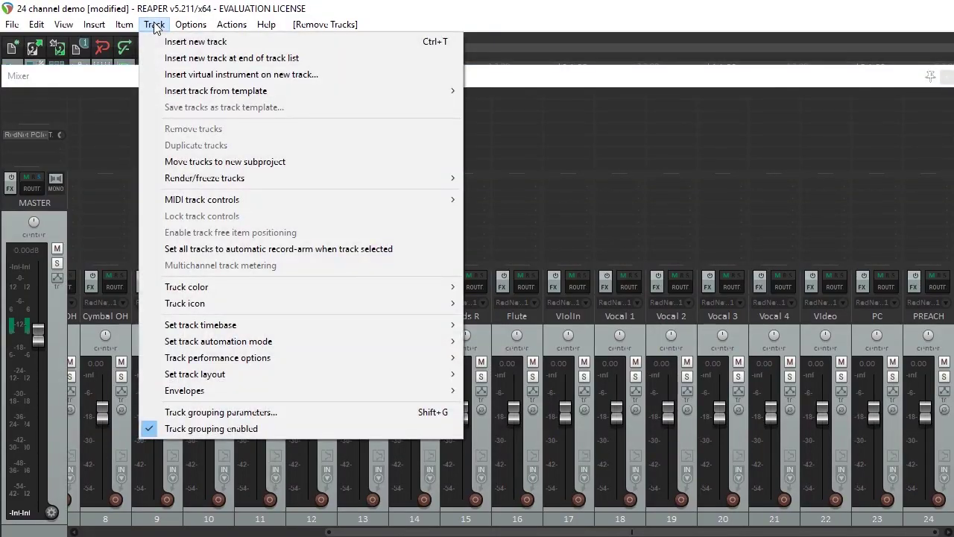
Insert a new track using Track > Insert new track.
{"action": "left_click", "coordinate": [207, 43]}
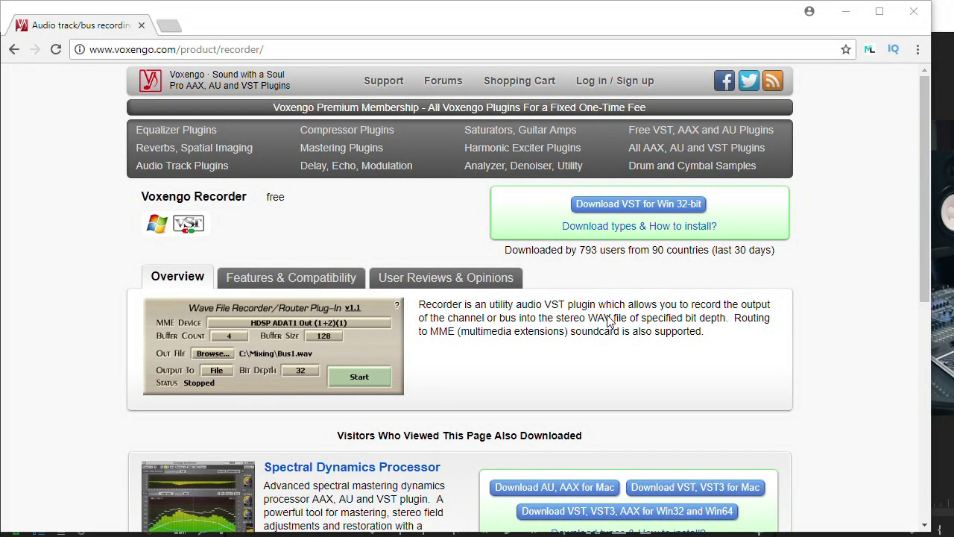
Enlarge the Voxengo Recorder plugin screenshot on voxengo.com.
{"action": "scroll", "coordinate": [610, 321], "scroll_direction": "down", "scroll_amount": 1}
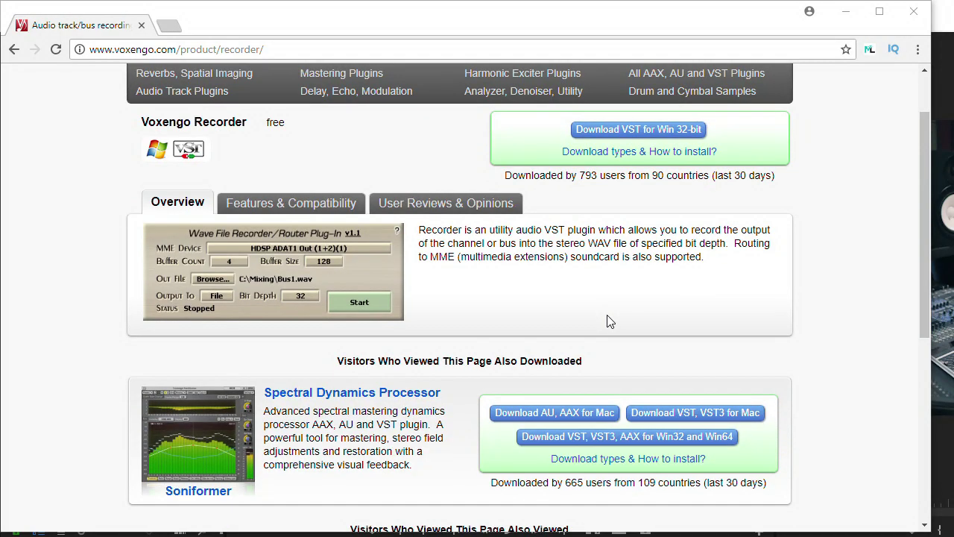
{"action": "scroll", "coordinate": [610, 320], "scroll_direction": "up", "scroll_amount": 1}
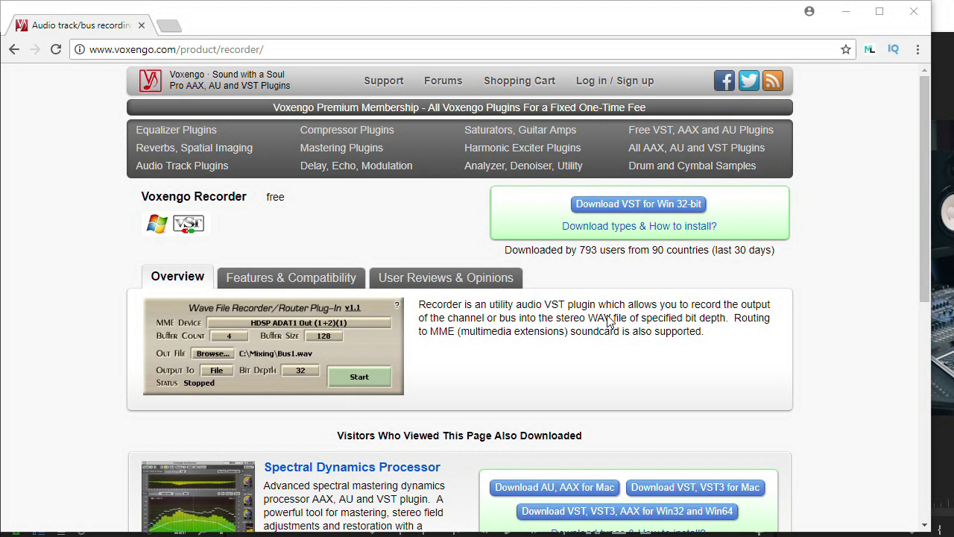
{"action": "left_click", "coordinate": [297, 371]}
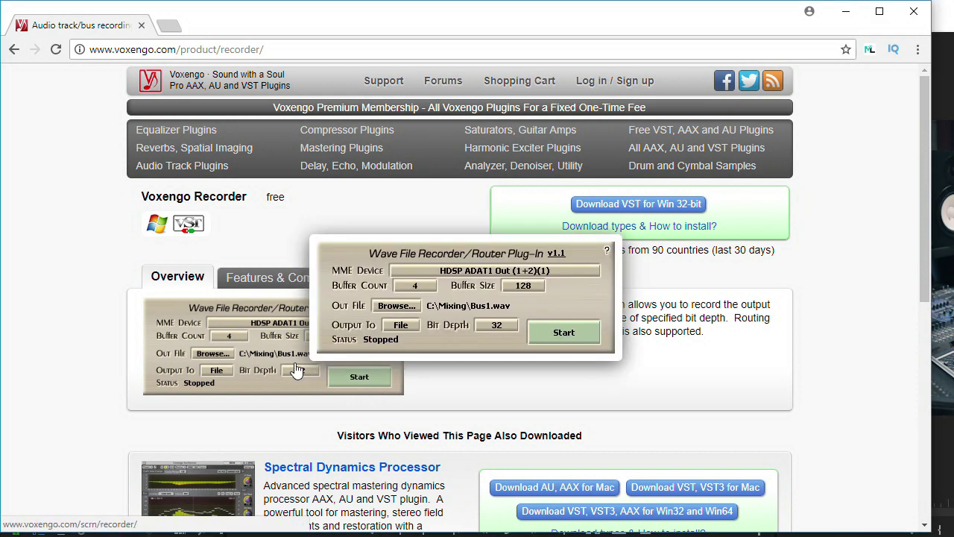
Name the new track 25 in the REAPER mixer 'SOLO'.
{"action": "left_click", "coordinate": [936, 324]}
{"action": "type", "text": "SOLO"}
{"action": "key", "text": "Return"}
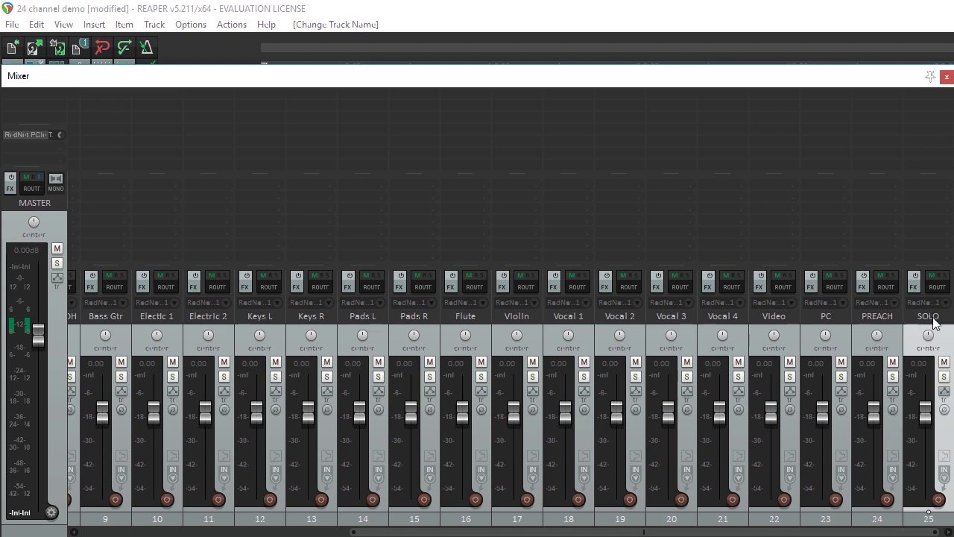
Disable the SOLO track's master send and add hardware output 3: RedNet PCIe Tx 3.
{"action": "left_click", "coordinate": [937, 286]}
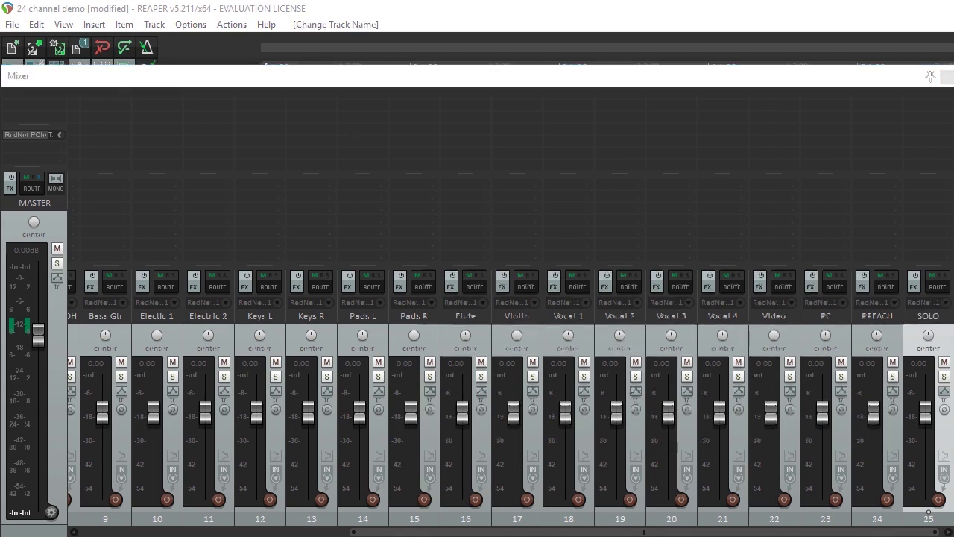
{"action": "left_click", "coordinate": [254, 243]}
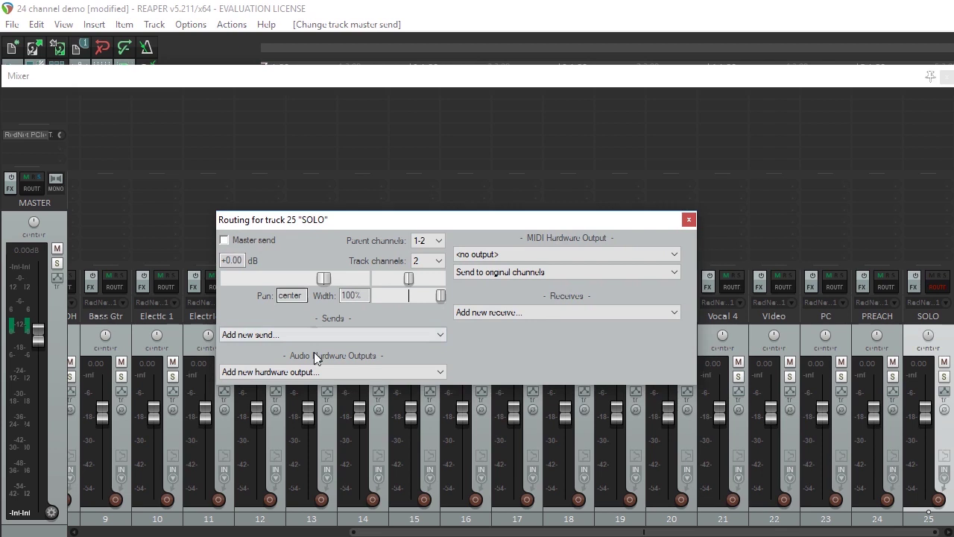
{"action": "left_click", "coordinate": [322, 372]}
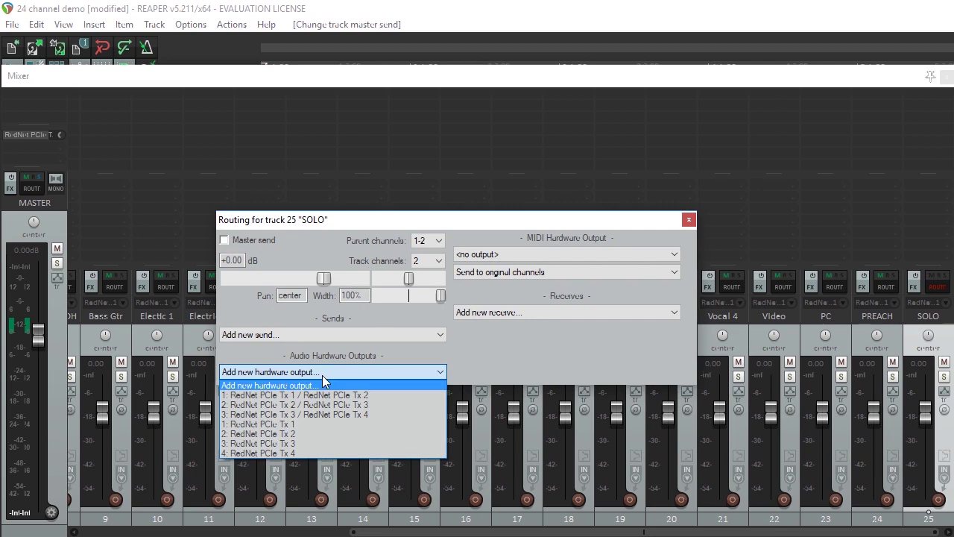
{"action": "left_click", "coordinate": [310, 443]}
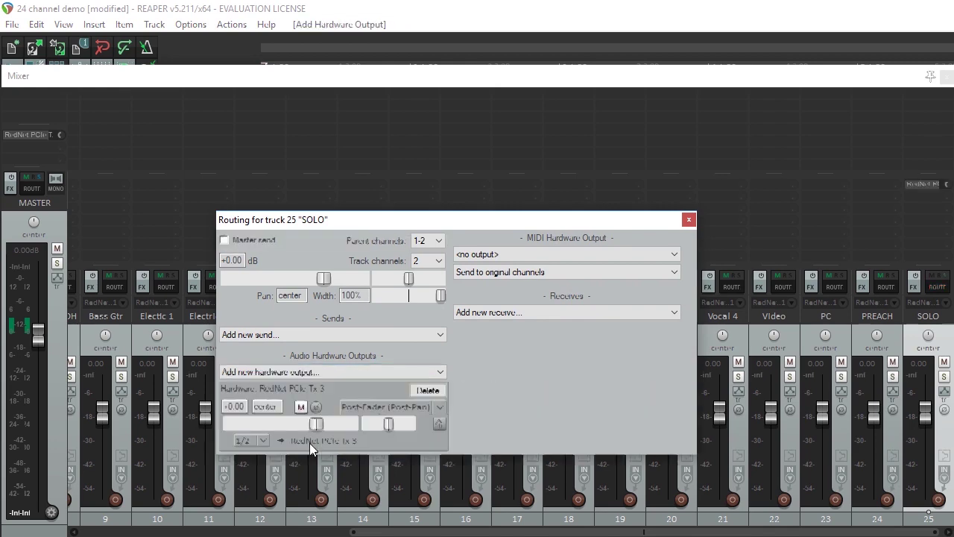
{"action": "left_click", "coordinate": [63, 24]}
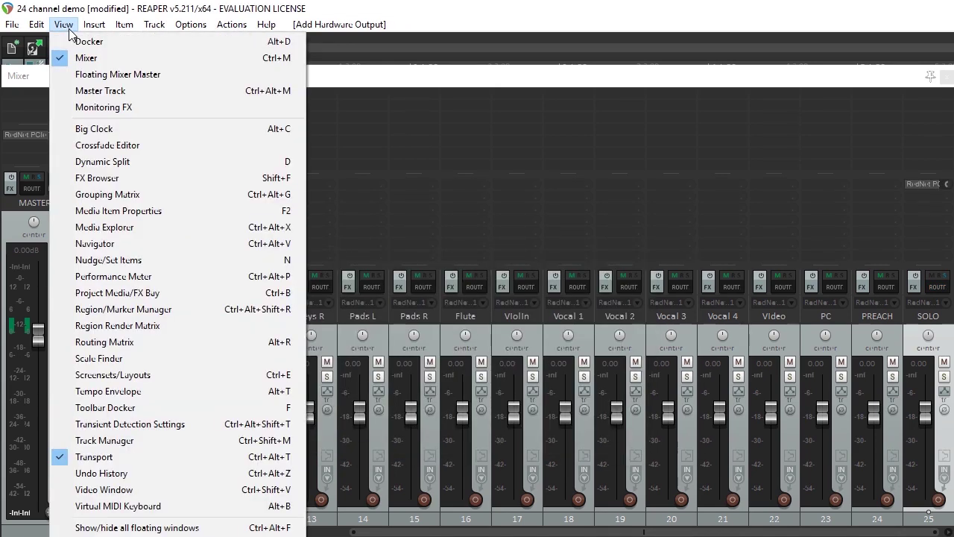
In the Routing Matrix, add sends from every track, Kick through PREACH, to 25. SOLO.
{"action": "left_click", "coordinate": [105, 342]}
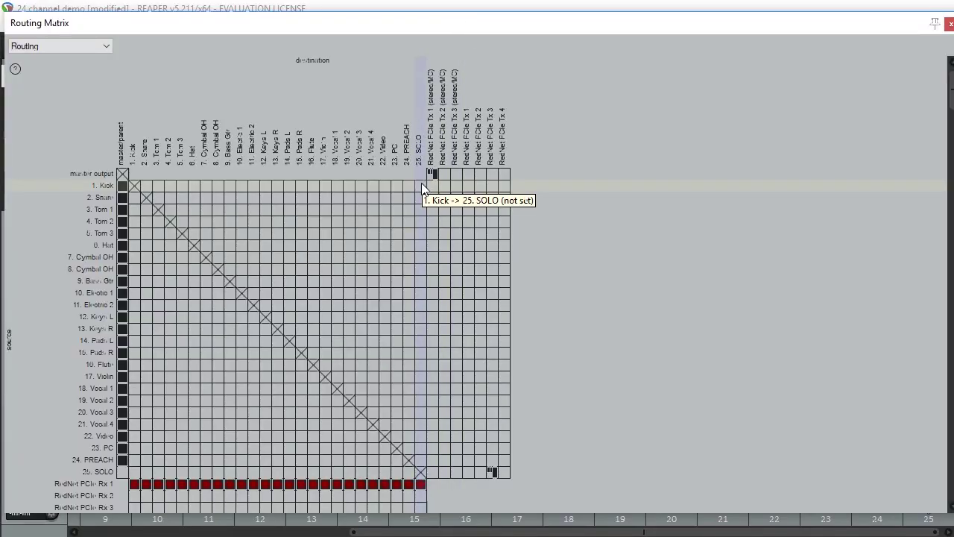
{"action": "left_click_drag", "start_coordinate": [421, 183], "coordinate": [418, 462]}
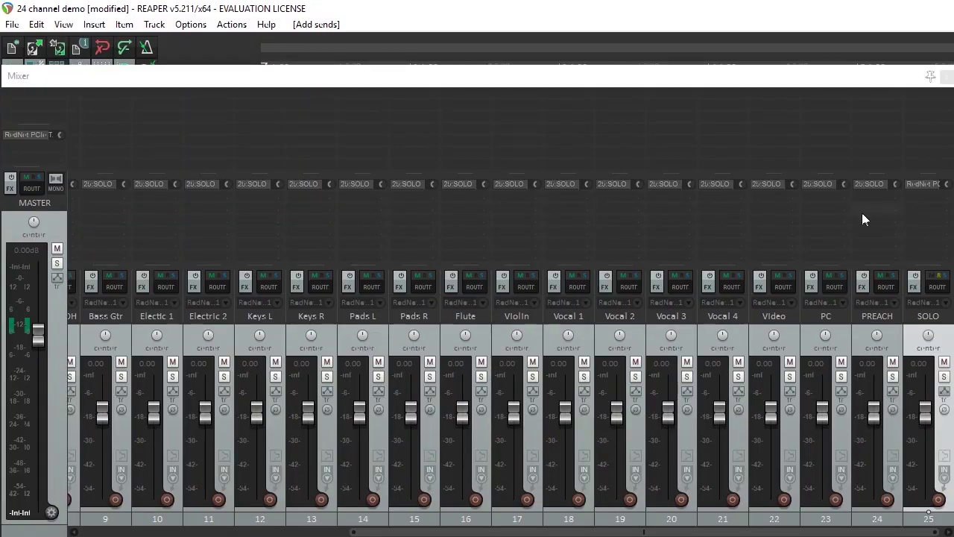
Mute the SOLO track's receives from Kick, Snare, Tom 1, Tom 2 and Tom 3.
{"action": "left_click", "coordinate": [937, 286]}
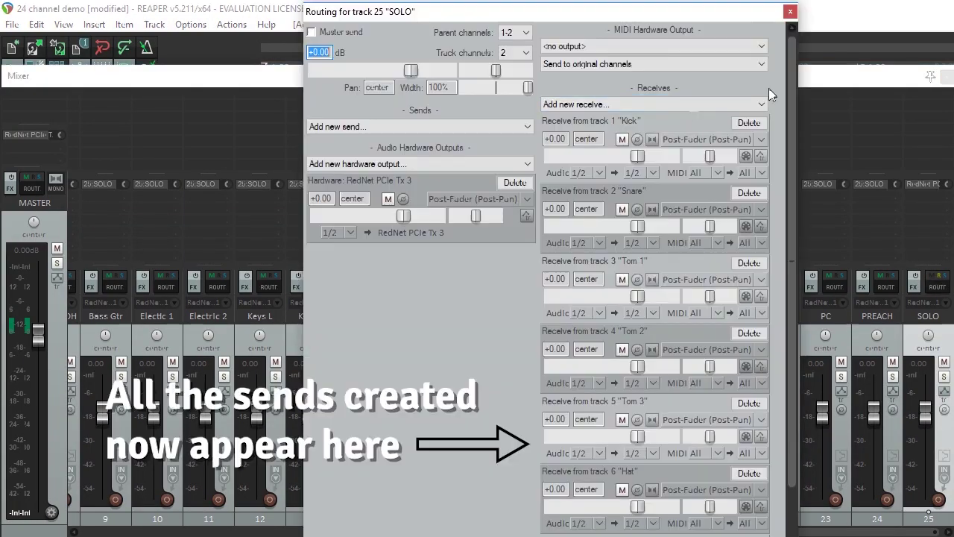
{"action": "left_click", "coordinate": [622, 140]}
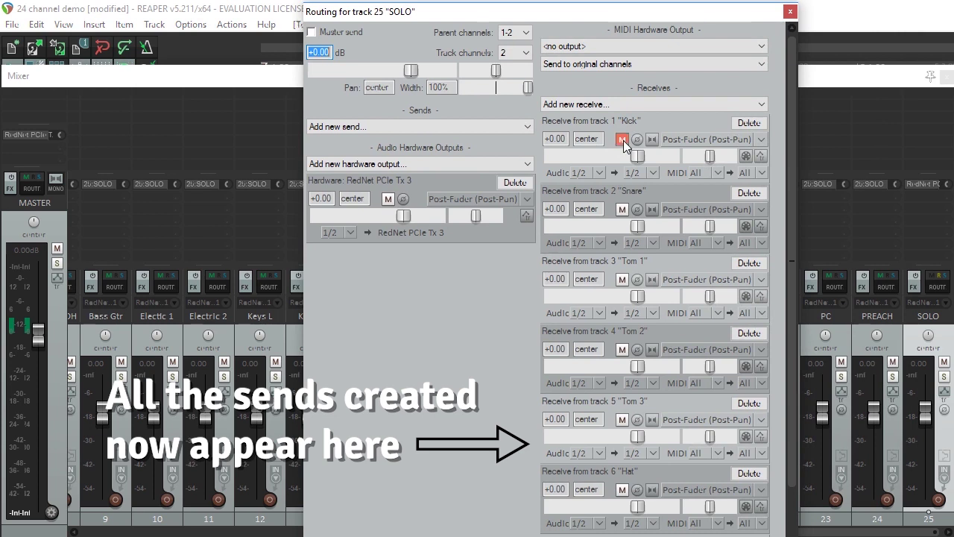
{"action": "left_click", "coordinate": [623, 208]}
{"action": "left_click", "coordinate": [623, 279]}
{"action": "left_click", "coordinate": [623, 348]}
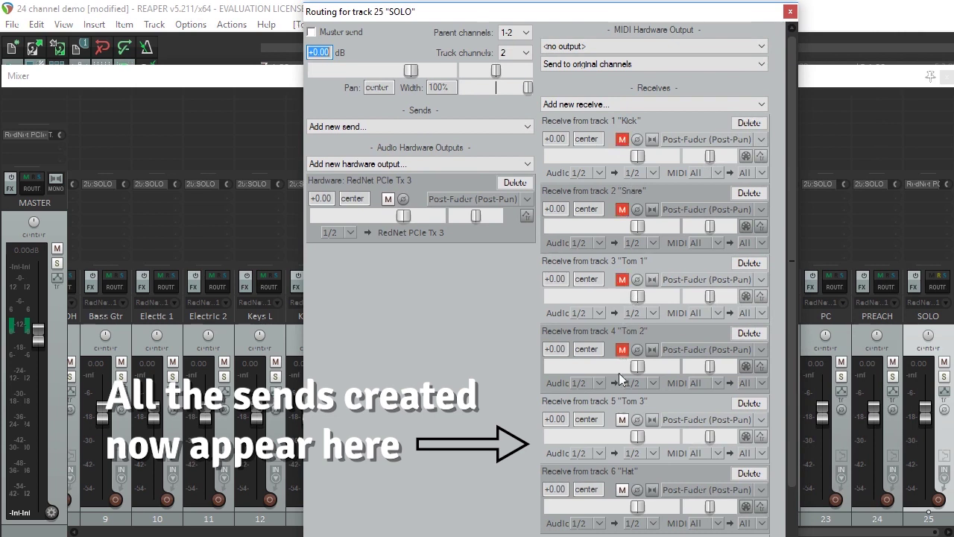
{"action": "left_click", "coordinate": [622, 419]}
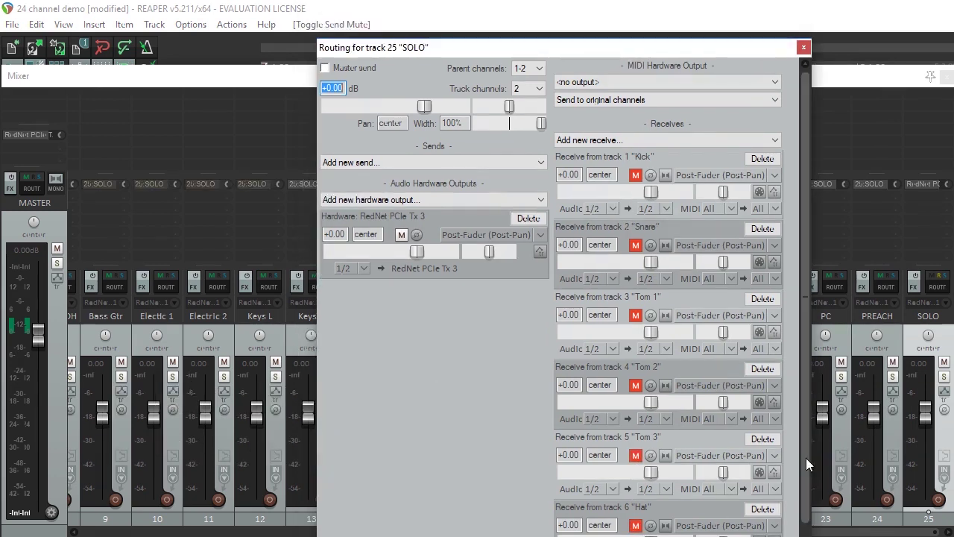
Mute the SOLO receives from Keys R, Pads L, Flute and Violin further down the list.
{"action": "scroll", "coordinate": [806, 457], "scroll_direction": "down", "scroll_amount": 10}
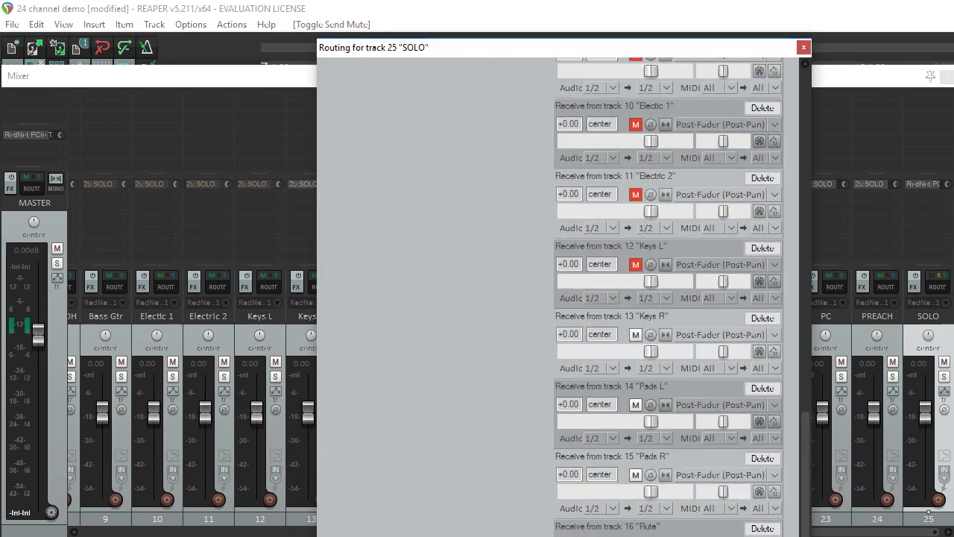
{"action": "left_click", "coordinate": [636, 335]}
{"action": "left_click", "coordinate": [633, 404]}
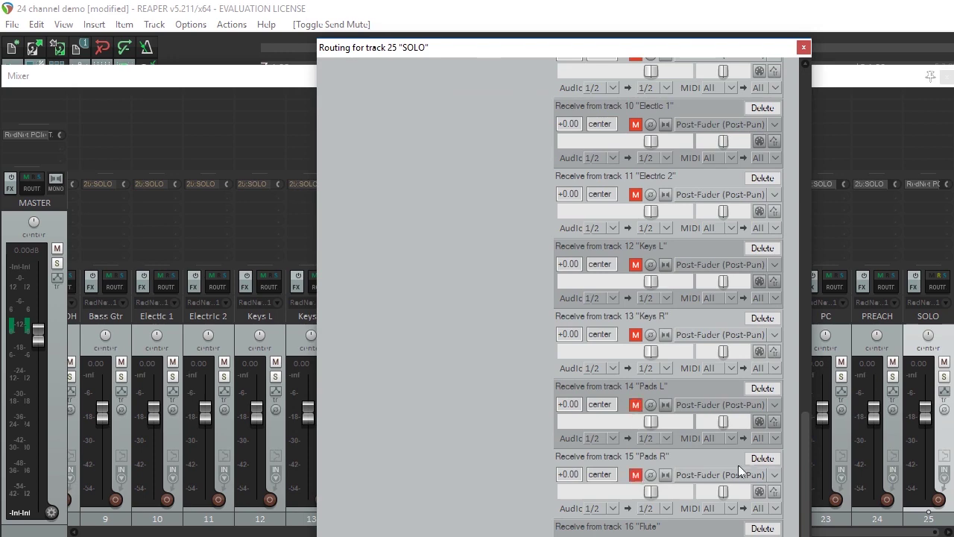
{"action": "scroll", "coordinate": [805, 442], "scroll_direction": "down", "scroll_amount": 5}
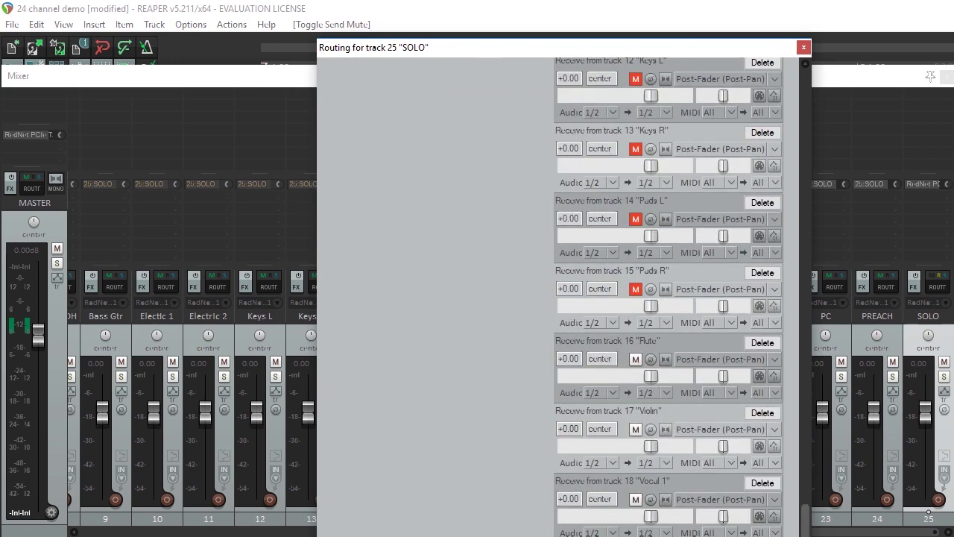
{"action": "left_click", "coordinate": [634, 361]}
{"action": "left_click", "coordinate": [637, 426]}
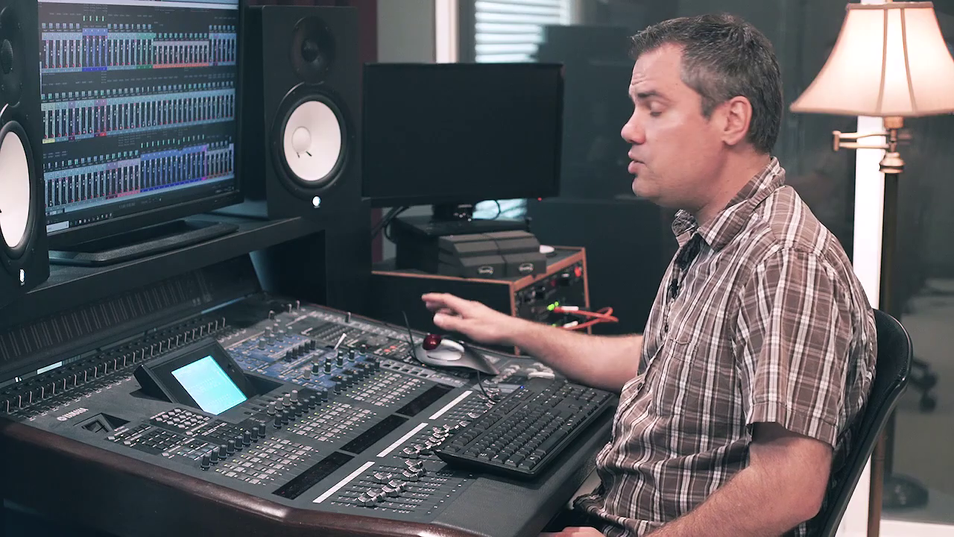